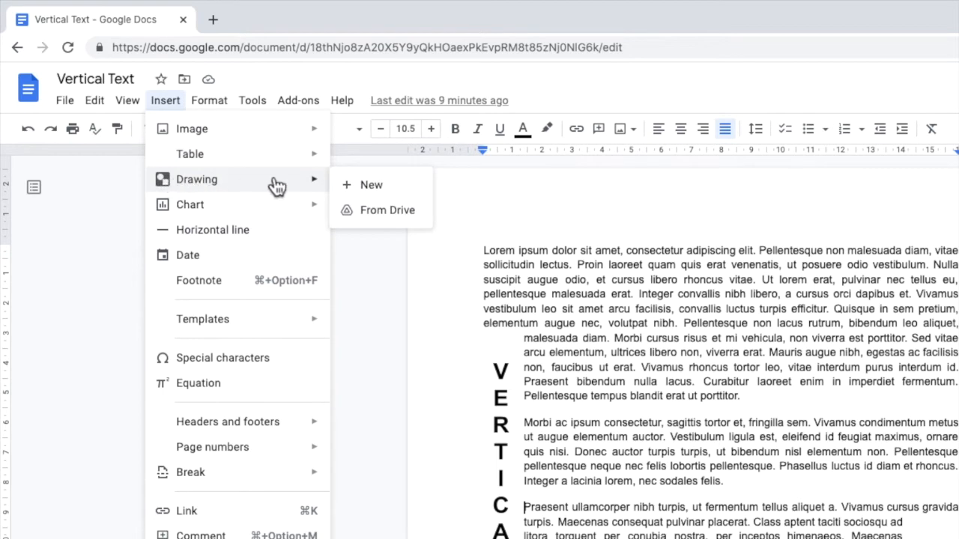
Start a new drawing in the document and add a text box reading SKYSCRAPER
click(414, 193)
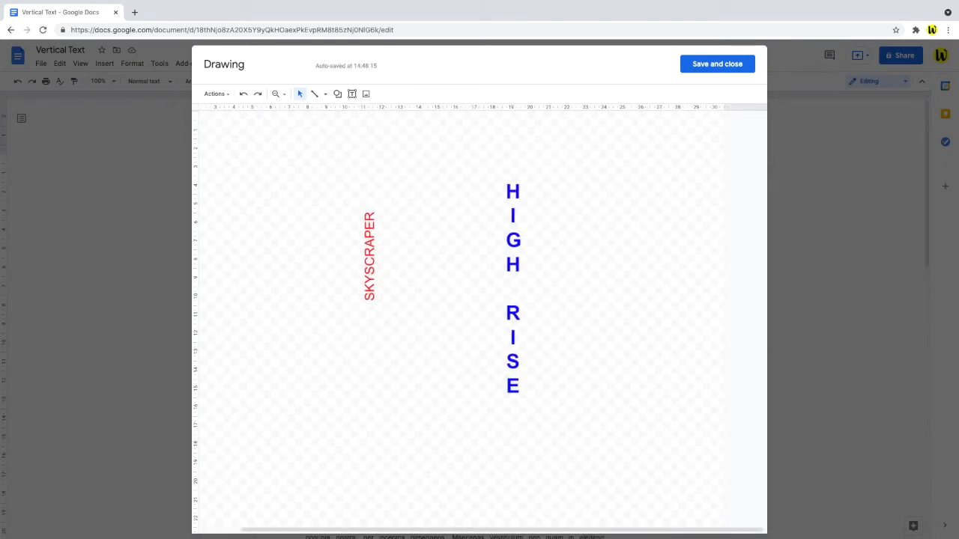
click(368, 298)
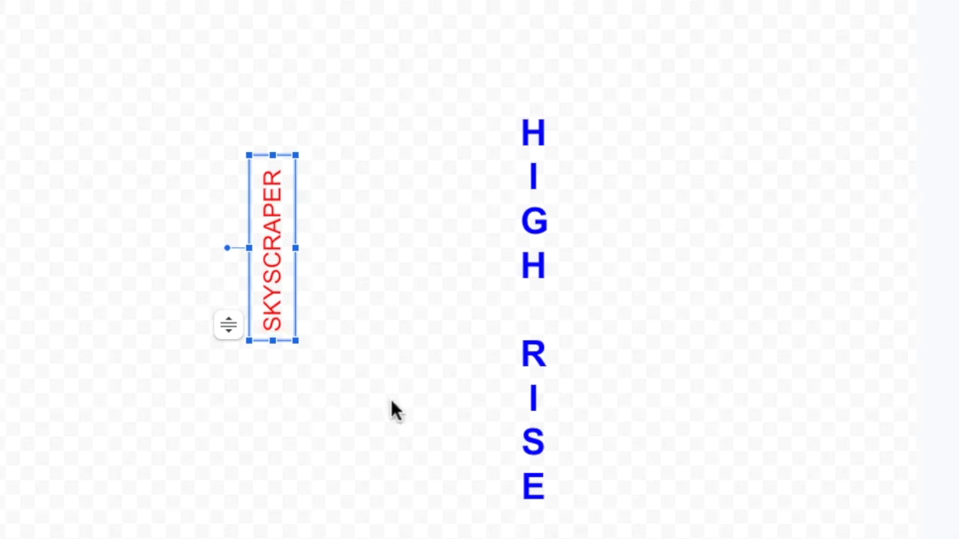
click(543, 506)
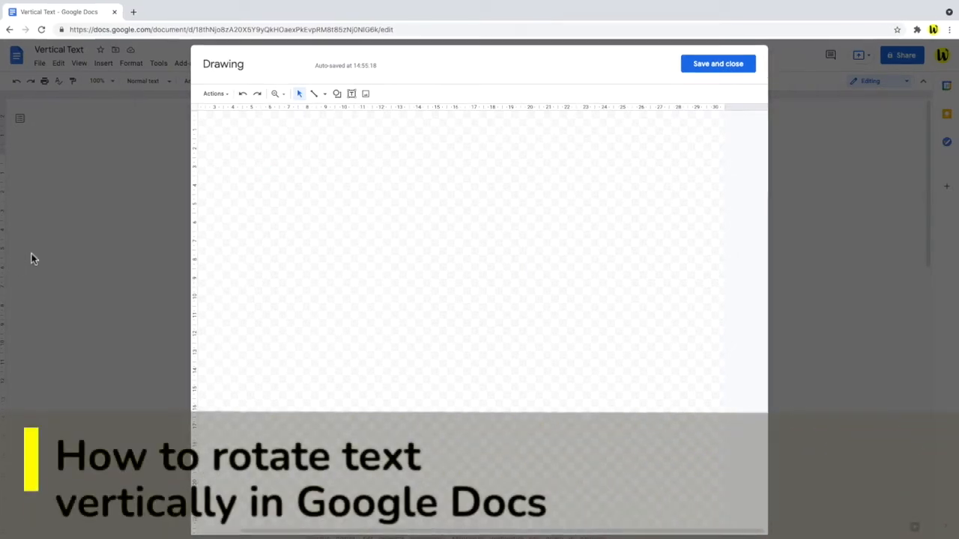
click(352, 94)
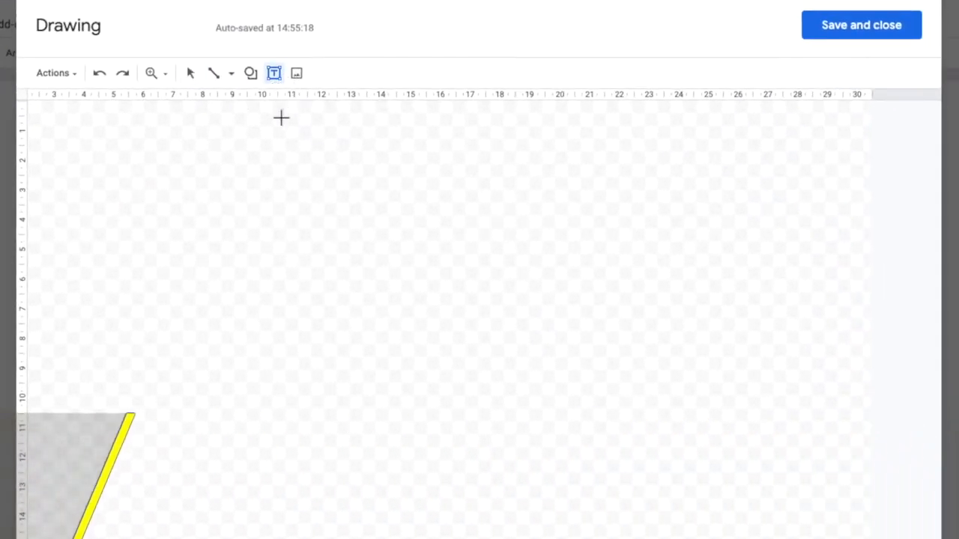
click(277, 213)
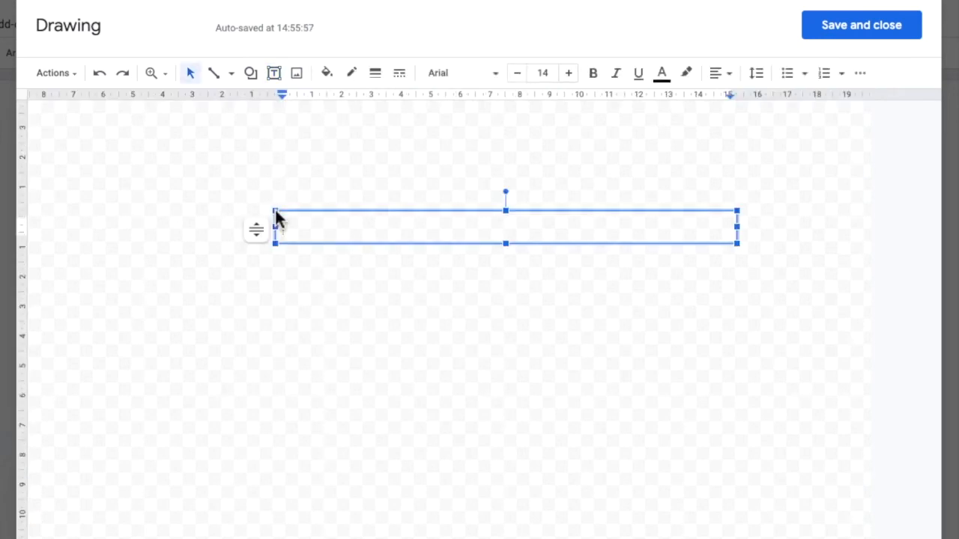
text(SKYSCRAPER)
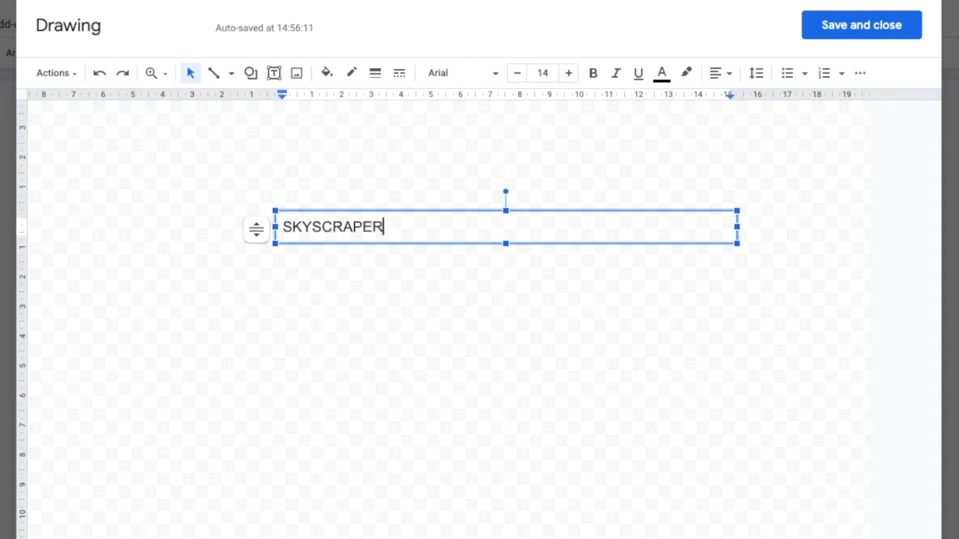
Format the word SKYSCRAPER at font size 24, bold and red
double_click(361, 231)
click(551, 73)
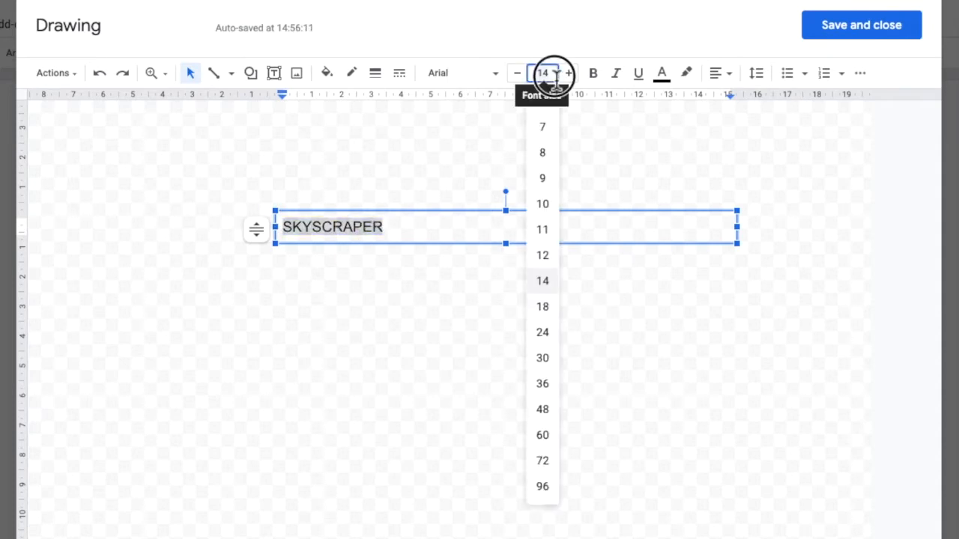
click(548, 334)
click(594, 76)
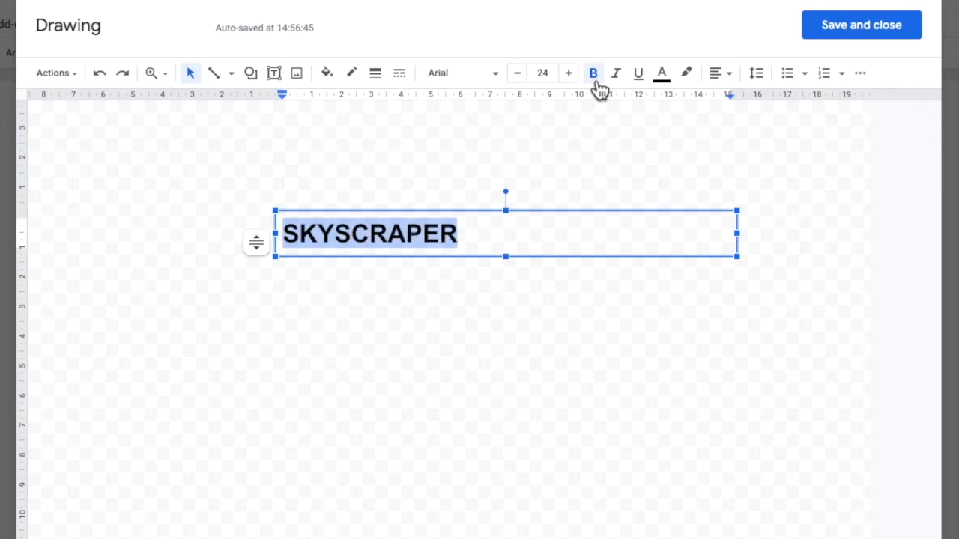
click(662, 75)
click(694, 124)
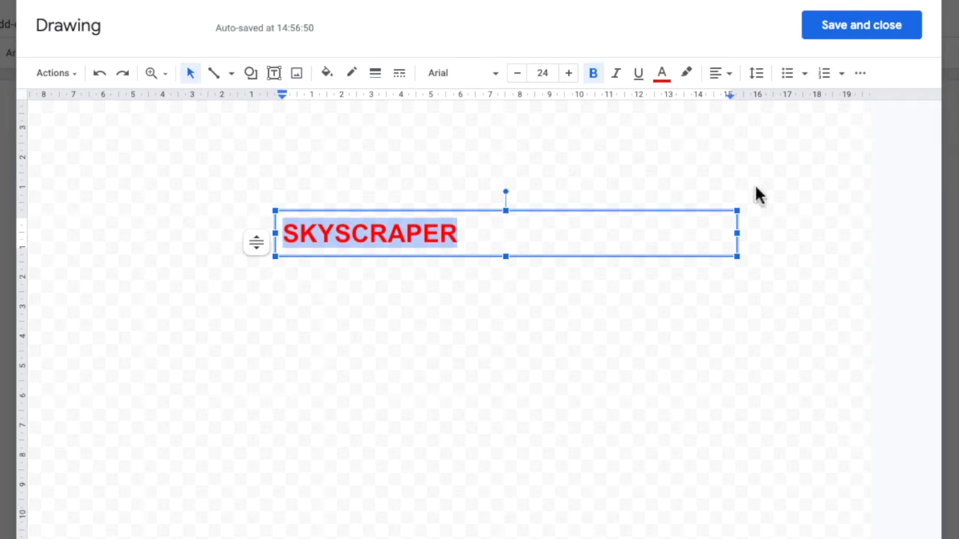
Narrow the text box to fit SKYSCRAPER, rotate it a quarter turn to read upwards, and save the drawing into the document
click(744, 234)
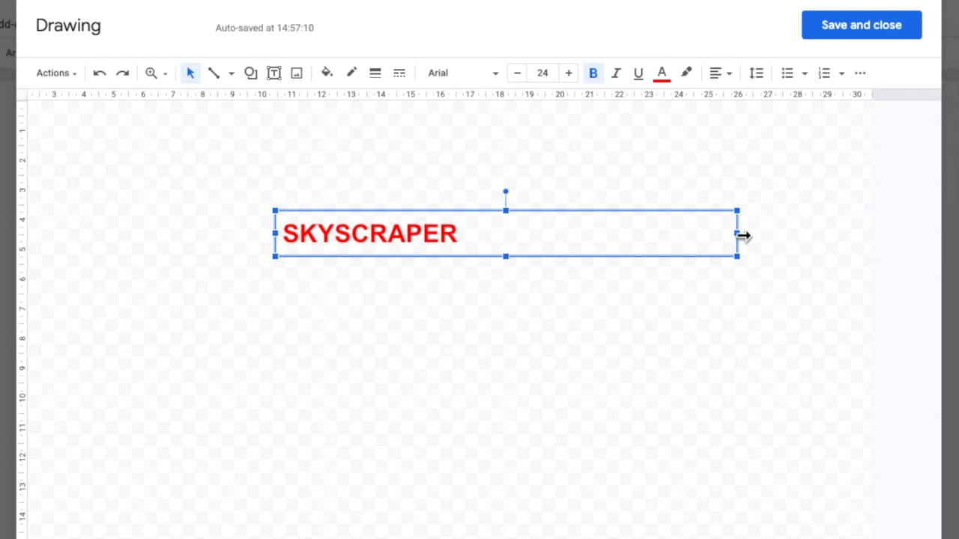
drag(744, 235, 471, 238)
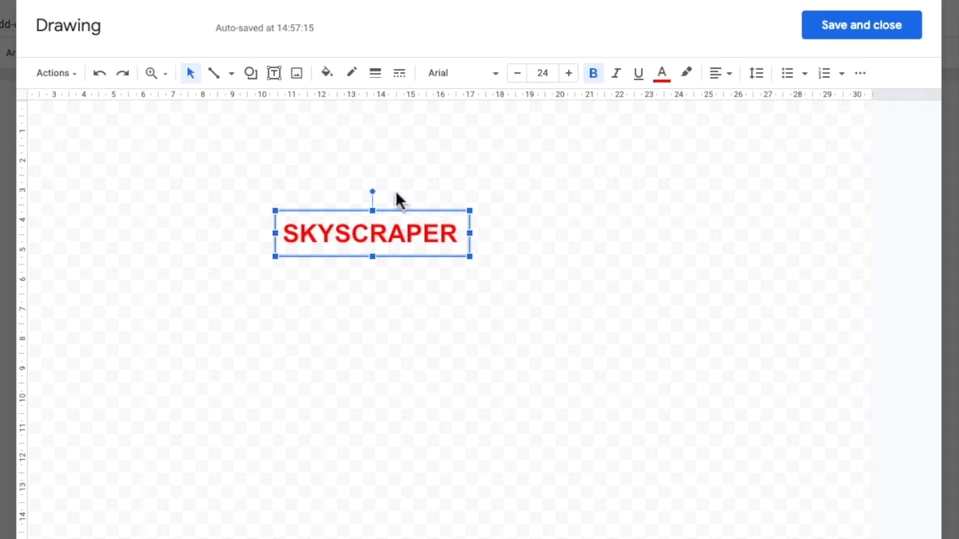
drag(373, 194, 332, 238)
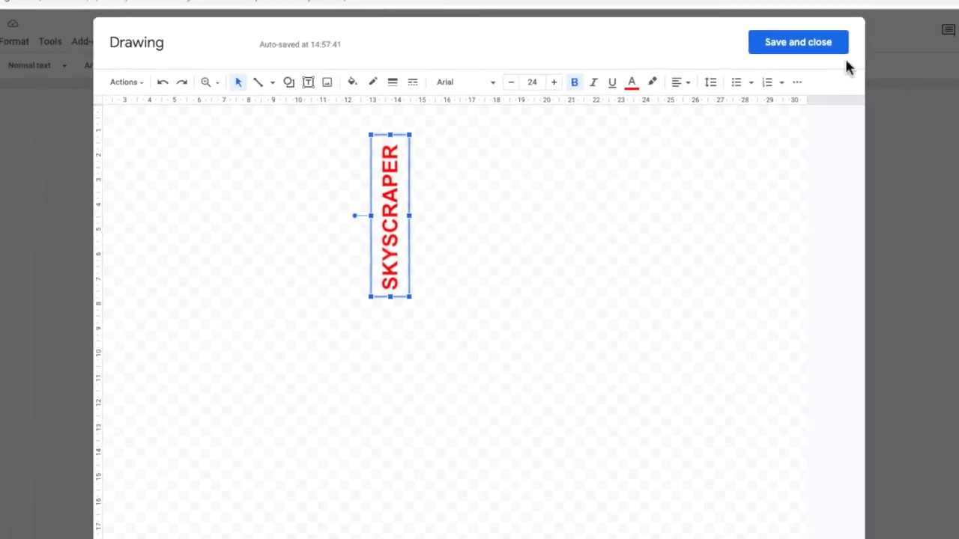
click(830, 45)
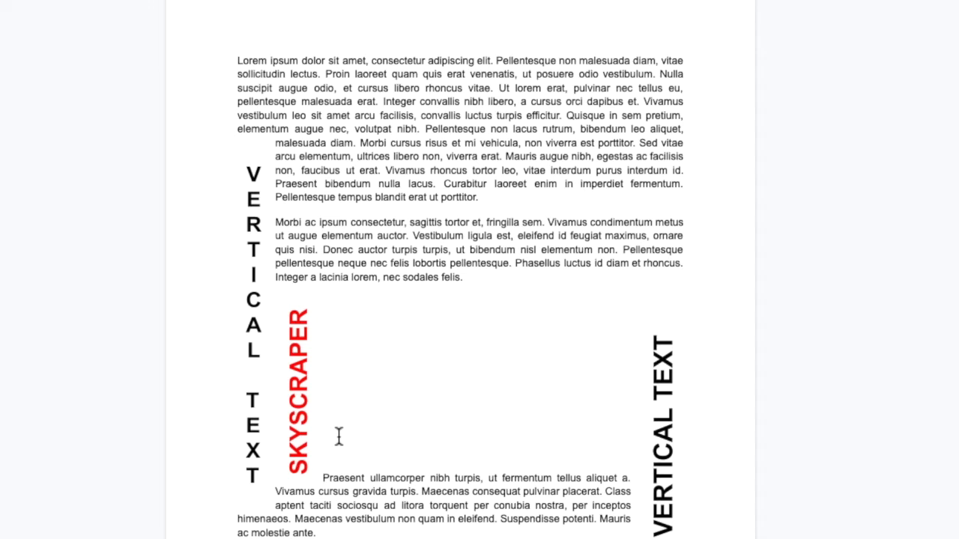
Set the SKYSCRAPER drawing to wrap text and move it to the right margin beside the first paragraphs
click(307, 432)
right_click(307, 432)
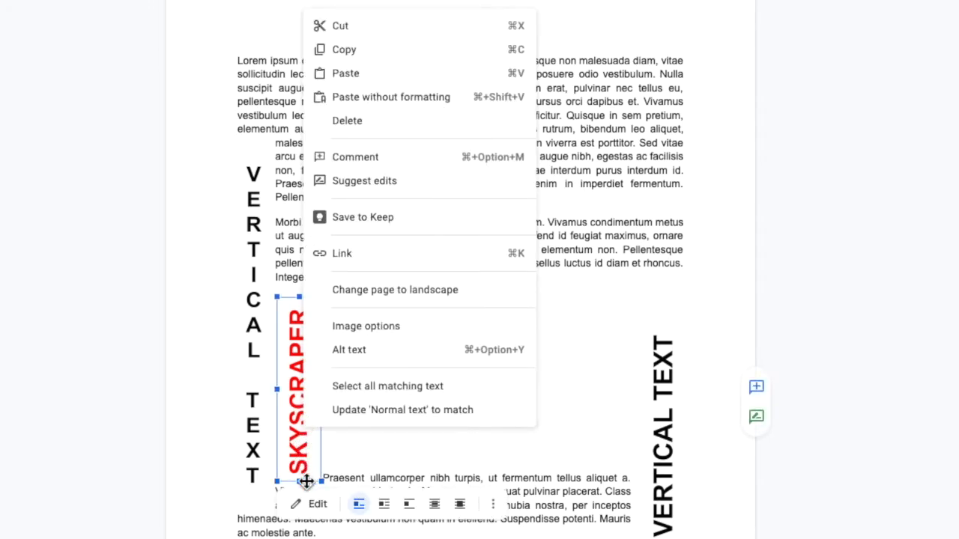
click(388, 506)
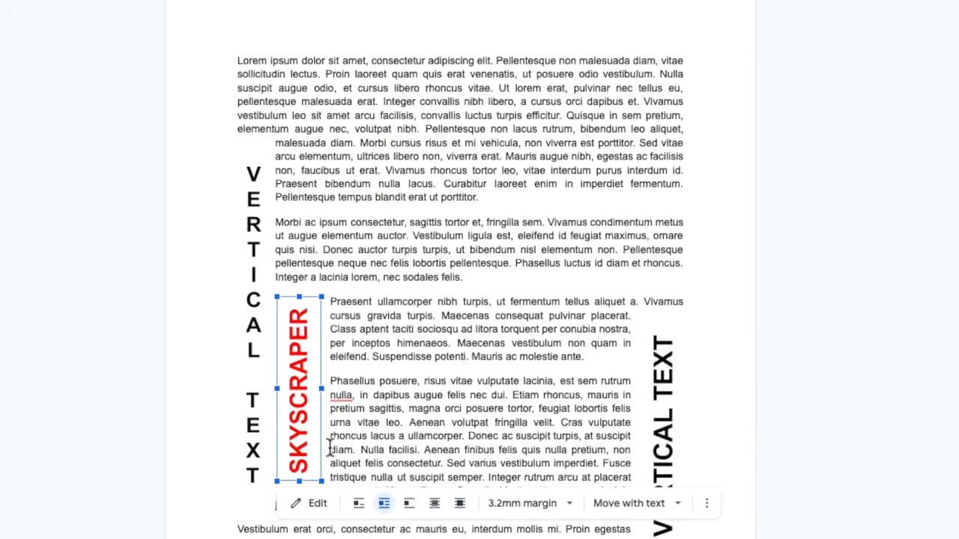
drag(317, 448, 681, 231)
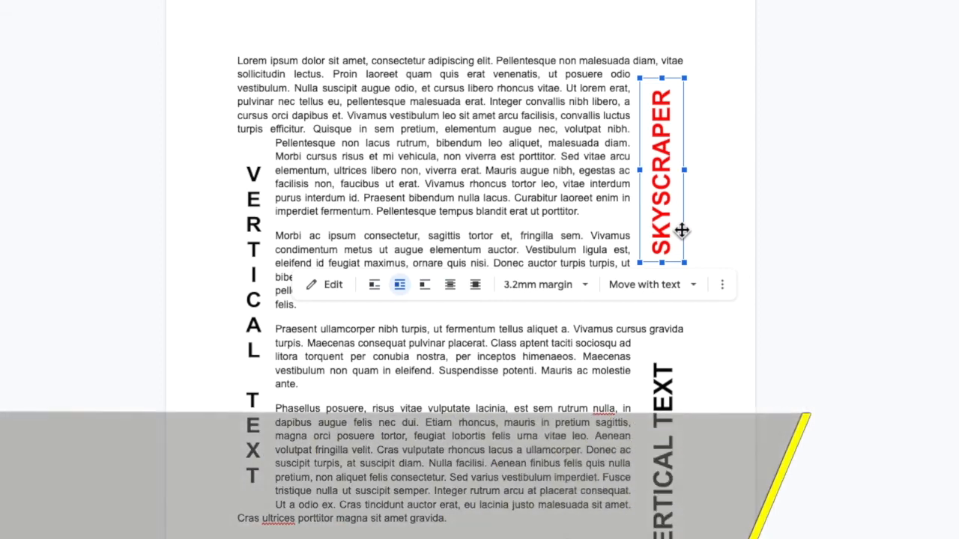
click(687, 174)
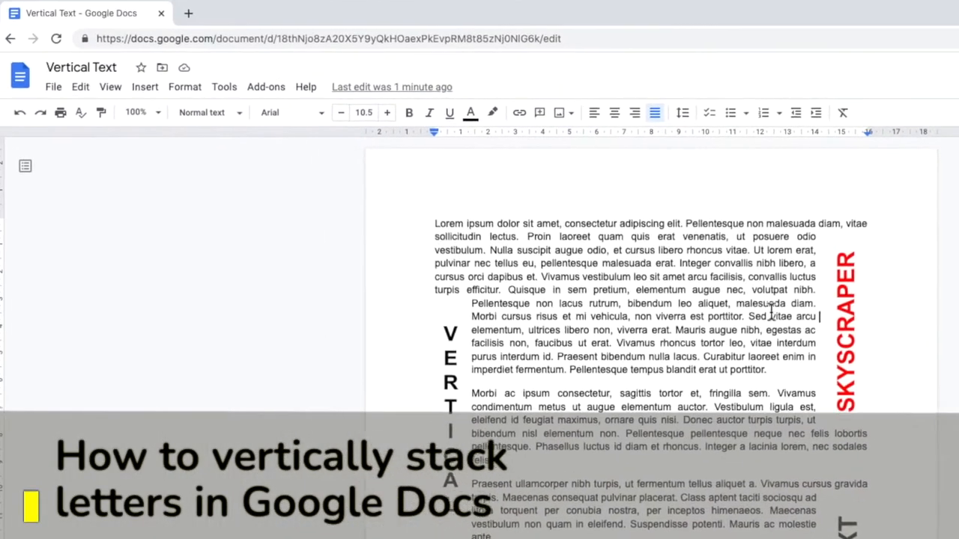
Start another new drawing and add a text box reading HIGHRISE
click(145, 87)
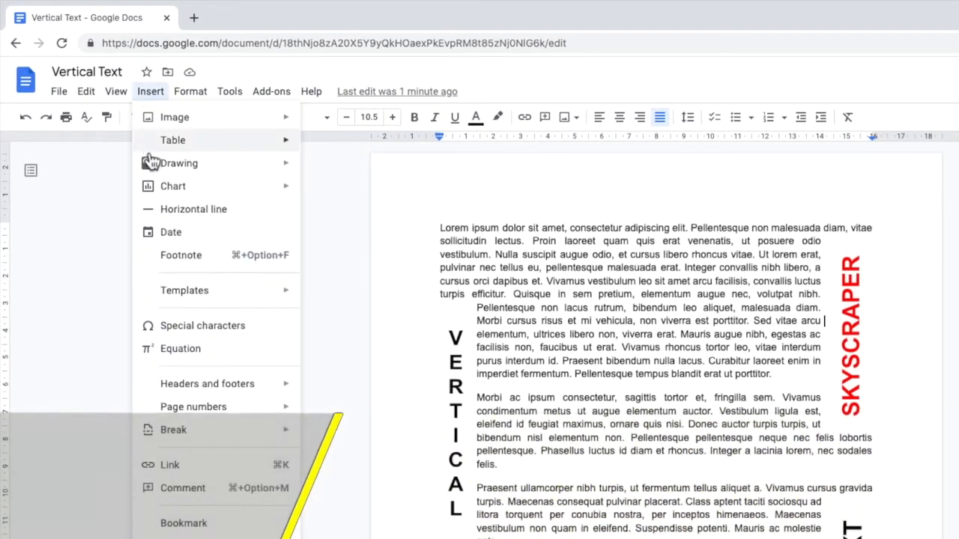
mouse_move(145, 161)
click(364, 173)
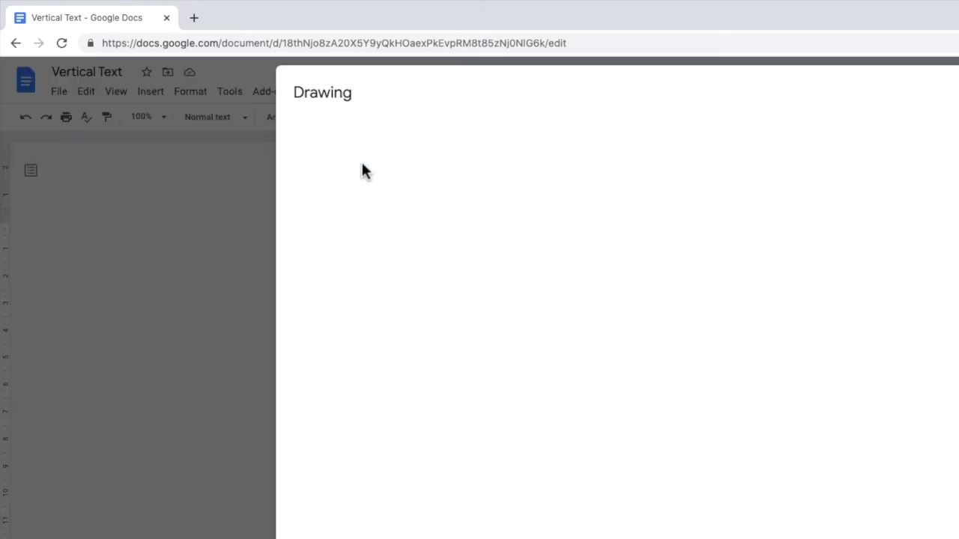
click(483, 130)
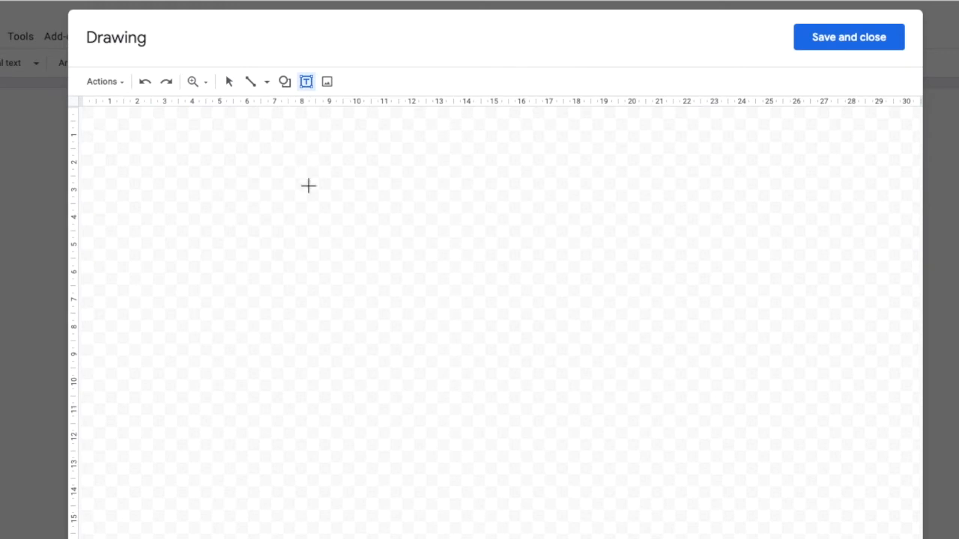
click(304, 218)
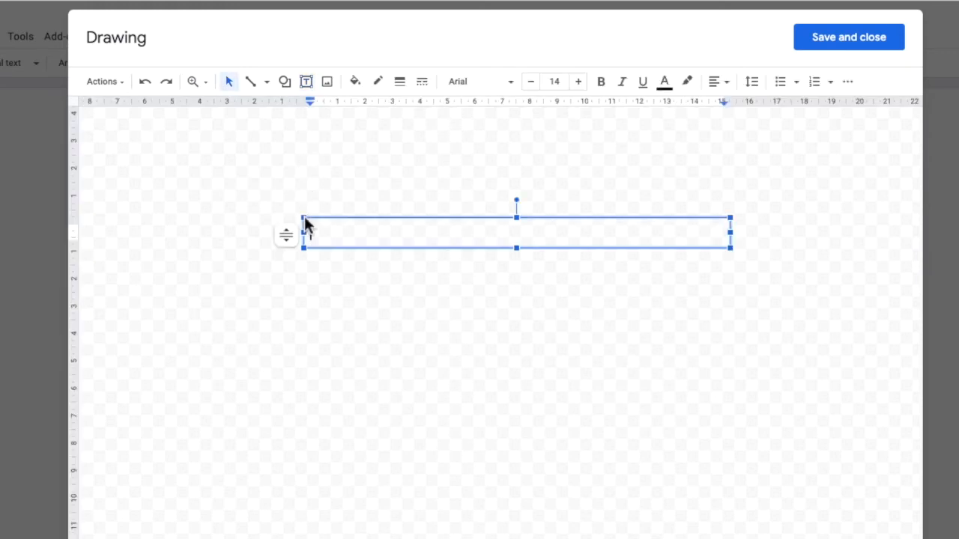
text(HIGHRISE)
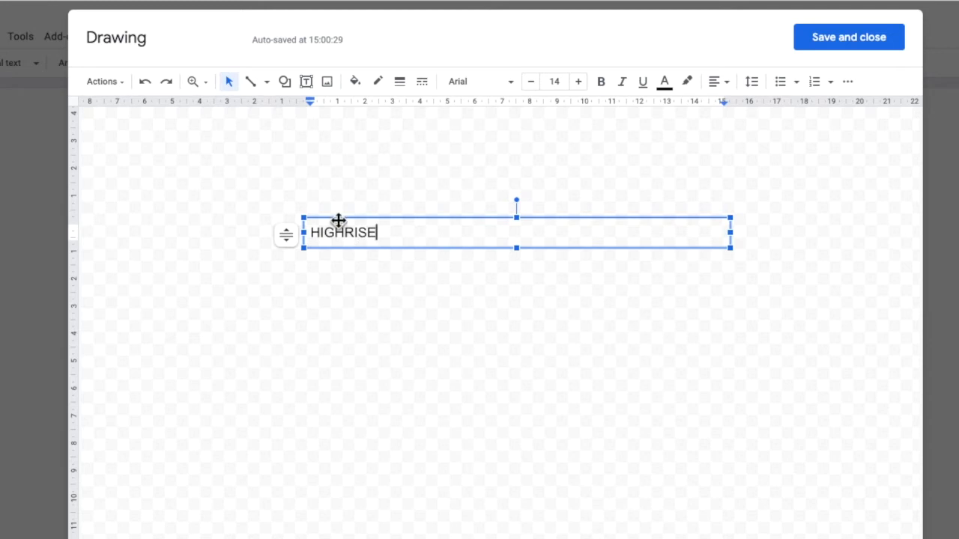
Format the word HIGHRISE at font size 36, bold and blue
drag(375, 232, 310, 233)
click(555, 82)
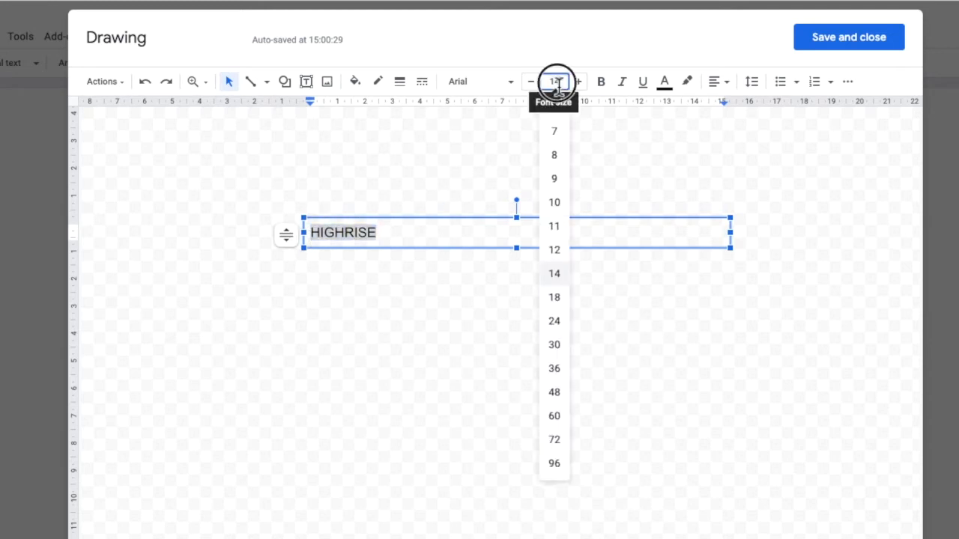
click(556, 371)
click(602, 84)
click(665, 82)
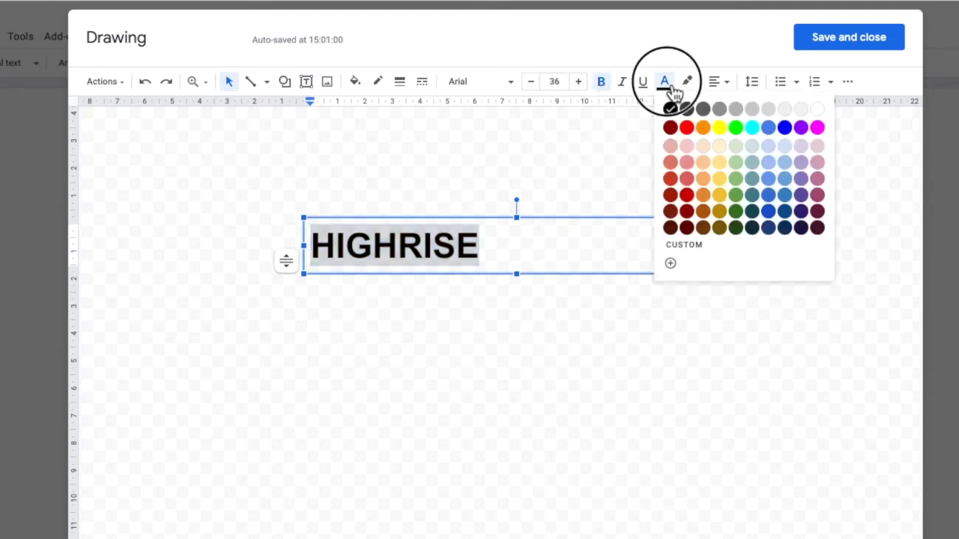
click(780, 128)
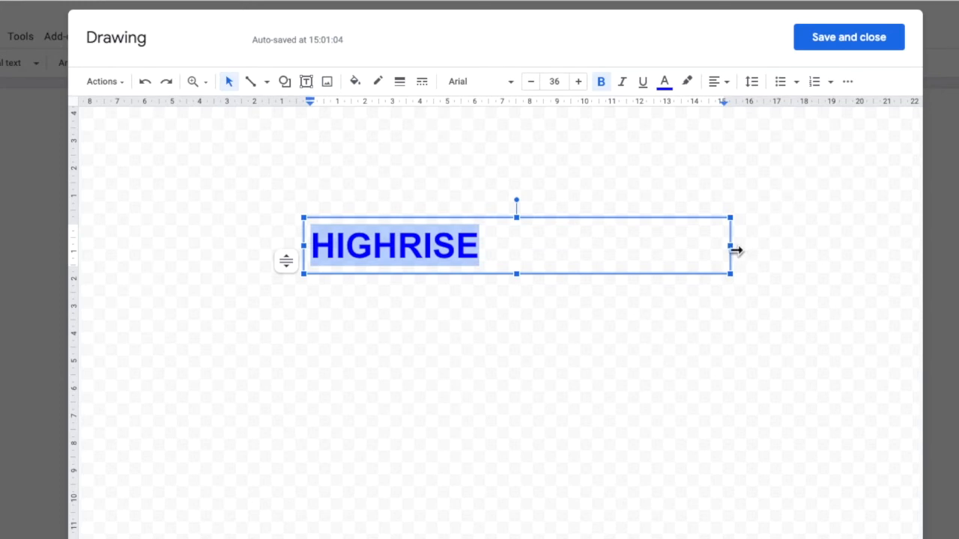
Narrow the text box until the HIGHRISE letters stack one per line, centre-align them, and save the drawing into the document
drag(731, 245, 358, 222)
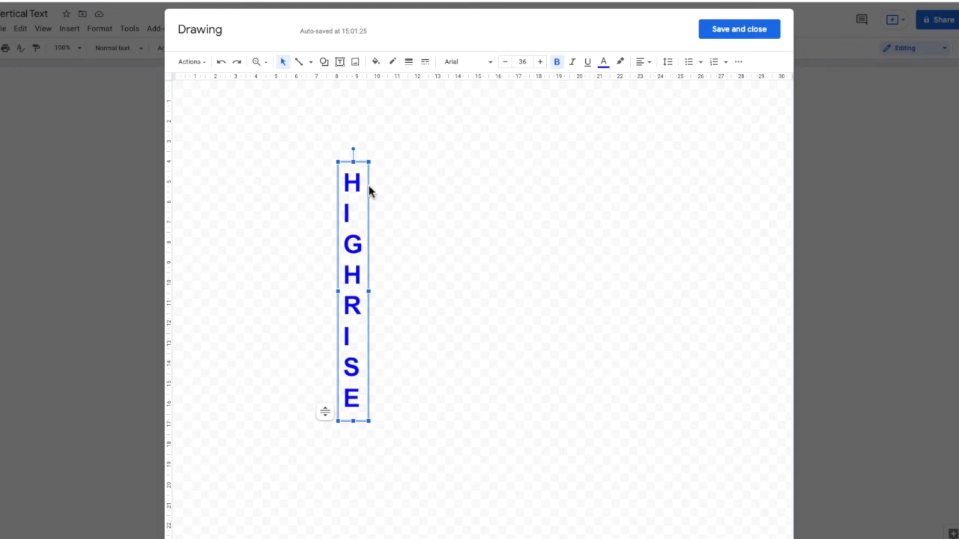
drag(346, 179, 366, 392)
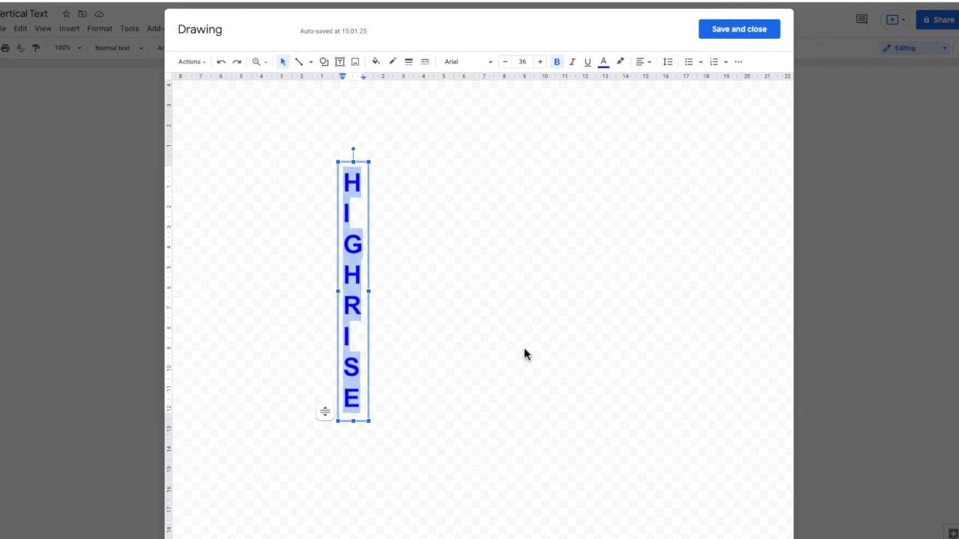
click(649, 66)
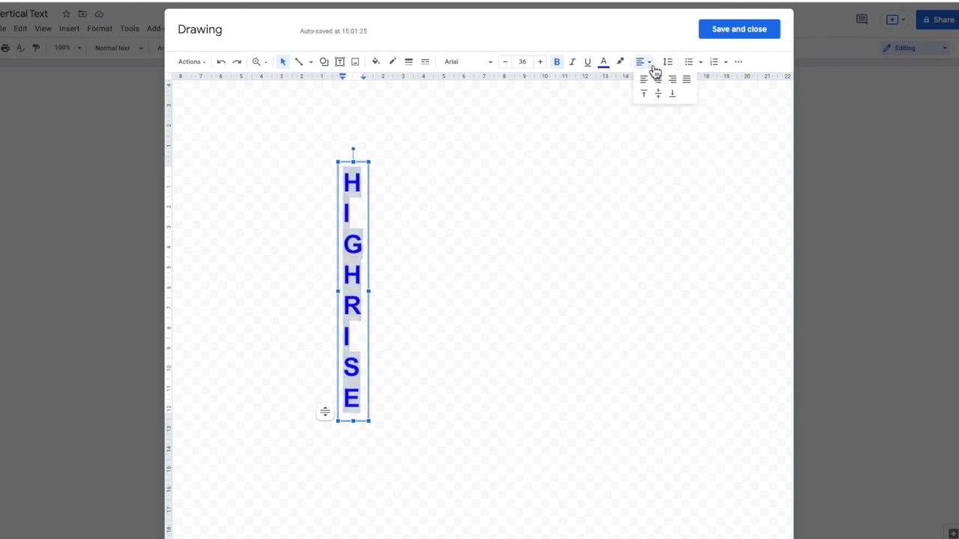
click(658, 80)
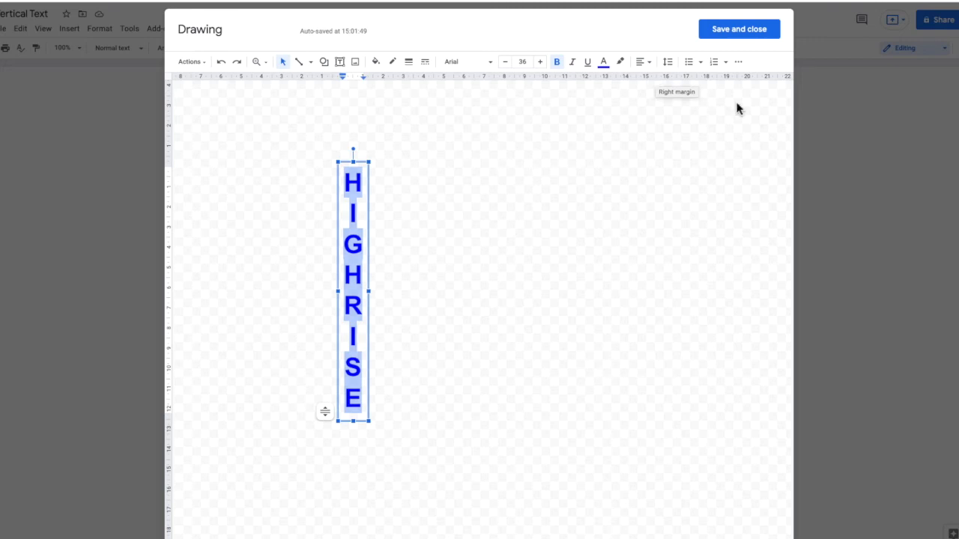
click(775, 35)
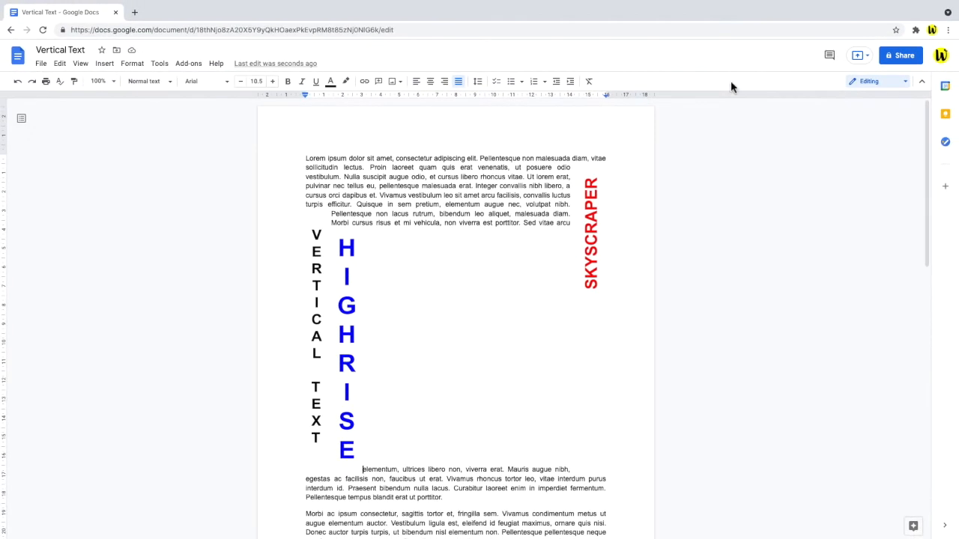
Set the HIGHRISE drawing to wrap text and move it to the middle of the page, within the body paragraphs
click(350, 318)
click(404, 487)
mouse_move(356, 263)
mouse_down()
mouse_move(411, 353)
mouse_move(444, 210)
mouse_up()
scroll(411, 353, down, 3)
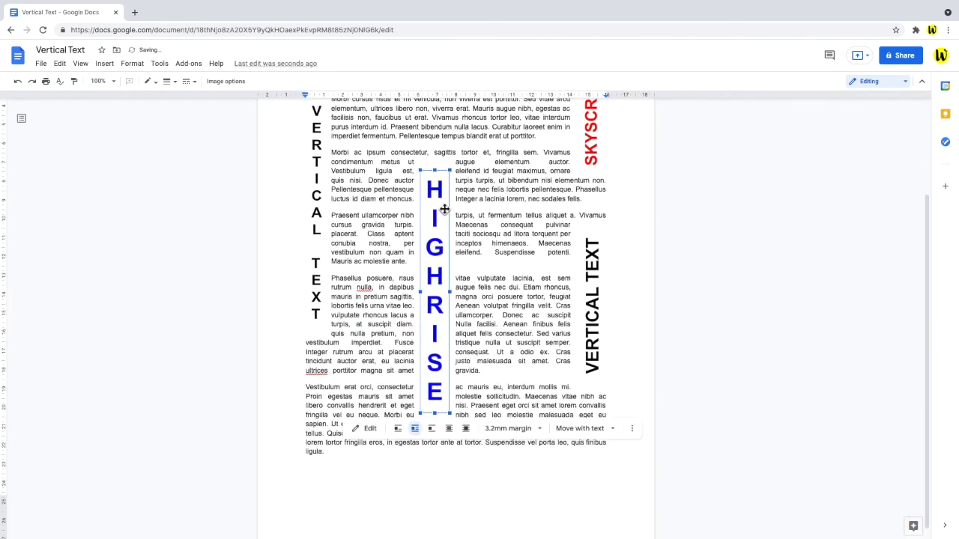
Open the red SKYSCRAPER drawing for editing
scroll(535, 217, up, 3)
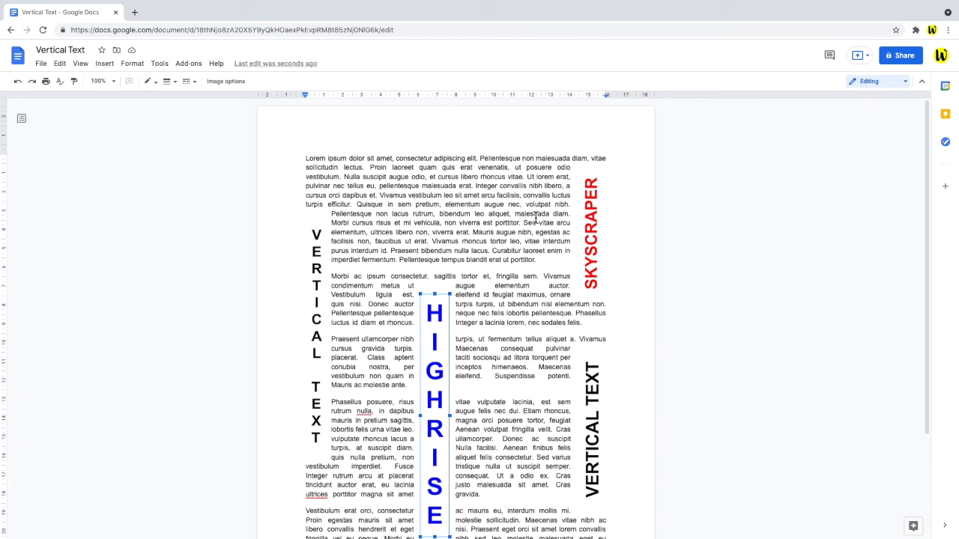
double_click(585, 247)
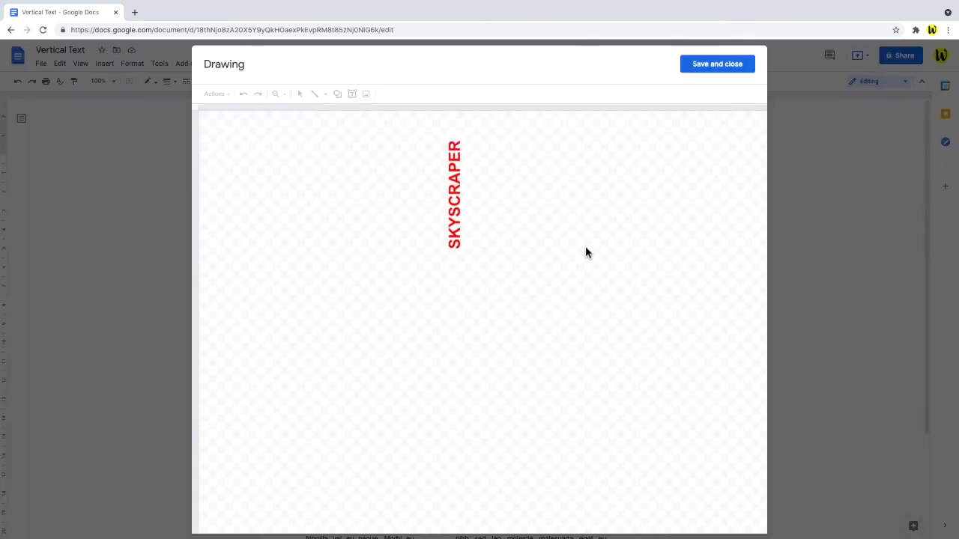